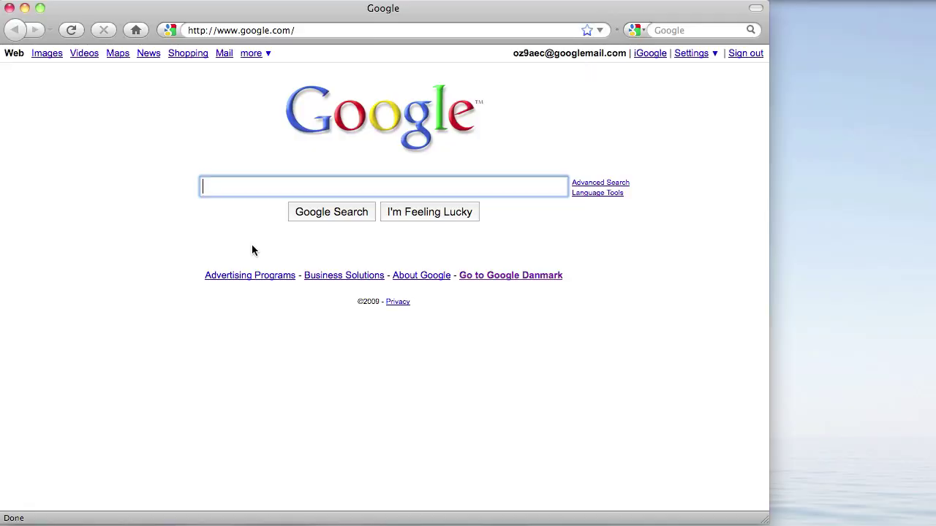
Run a Google search for 'fldigi' in Firefox.
text(fldigi)
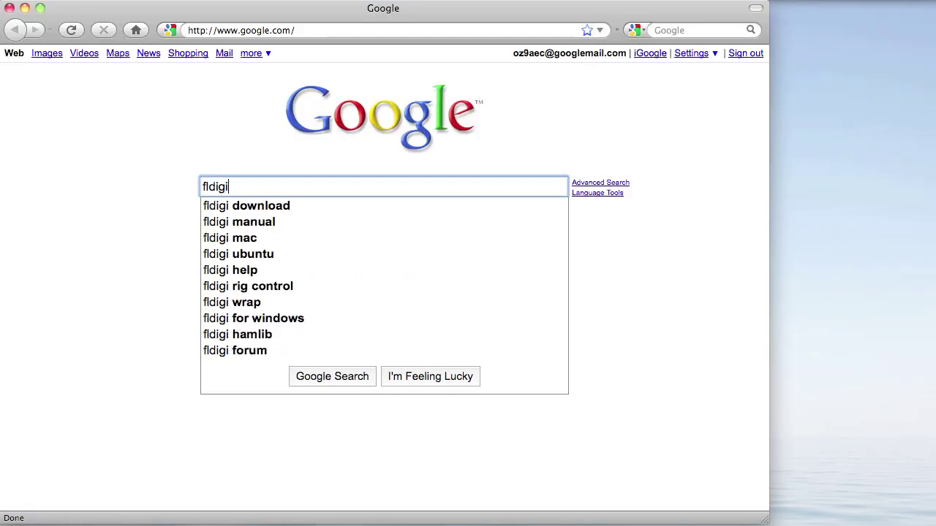
key(Return)
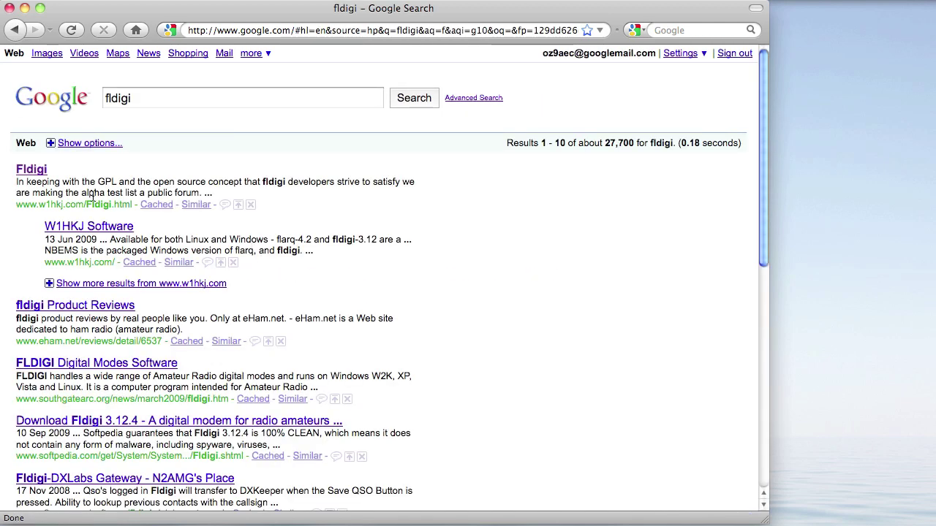
Open the Fldigi result on w1hkj.com and follow its Fldigi/Flarq download link.
click(31, 169)
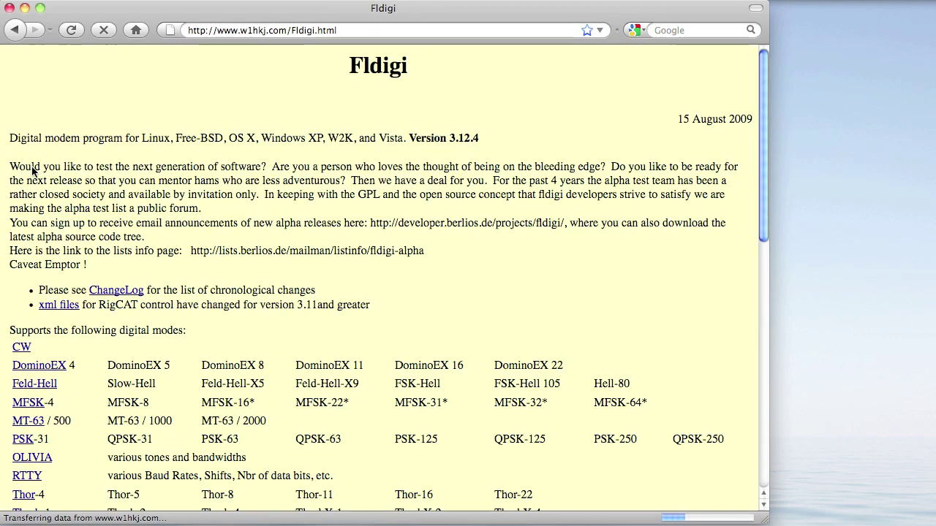
scroll(496, 225, down, 1)
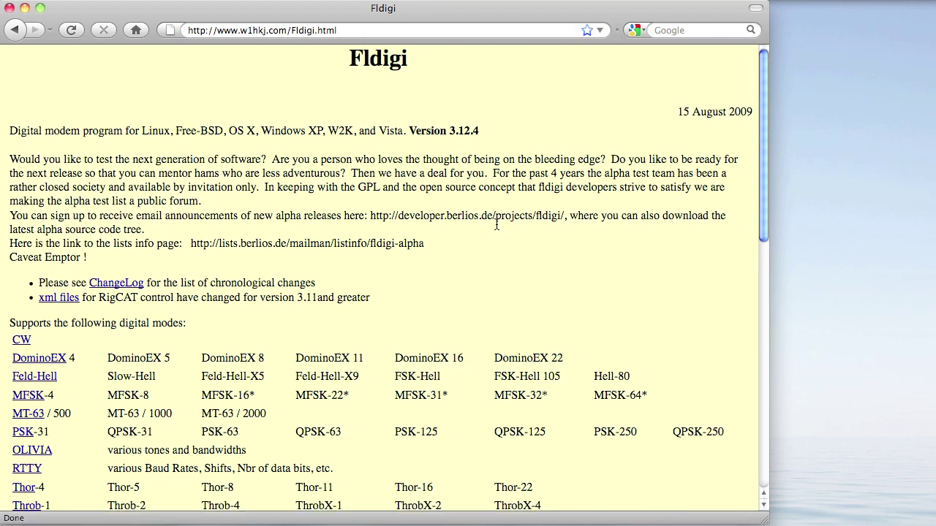
scroll(496, 226, down, 3)
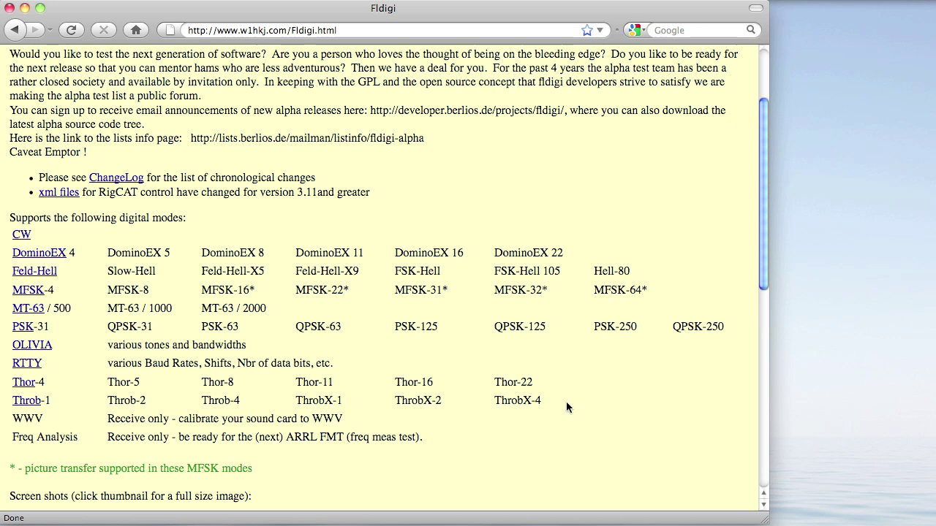
scroll(567, 404, down, 7)
scroll(567, 407, down, 7)
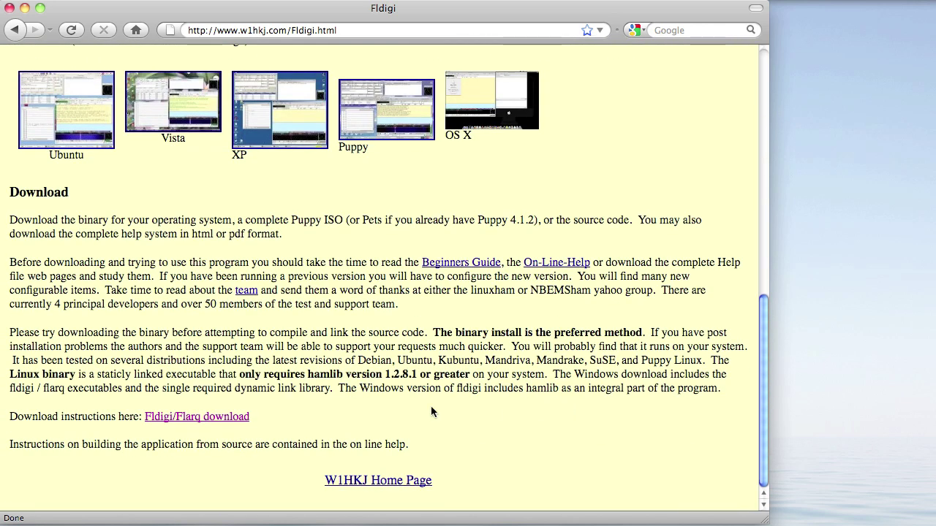
click(236, 417)
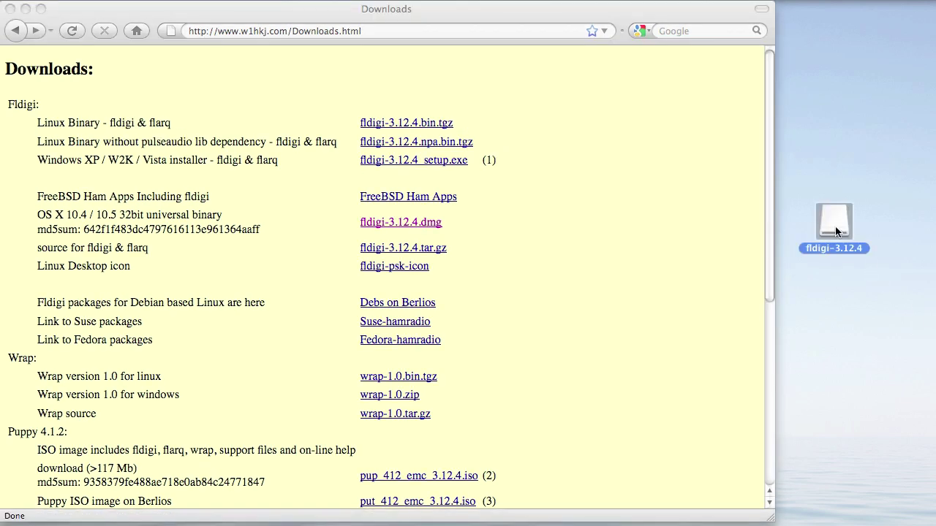
Launch fldigi-3.12.4 from the mounted disk image, approving the security warning.
double_click(835, 231)
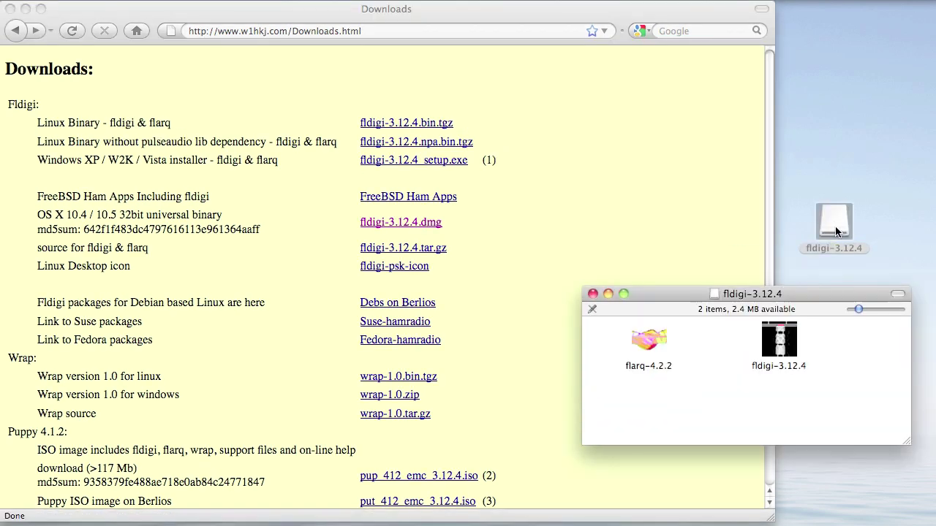
click(795, 337)
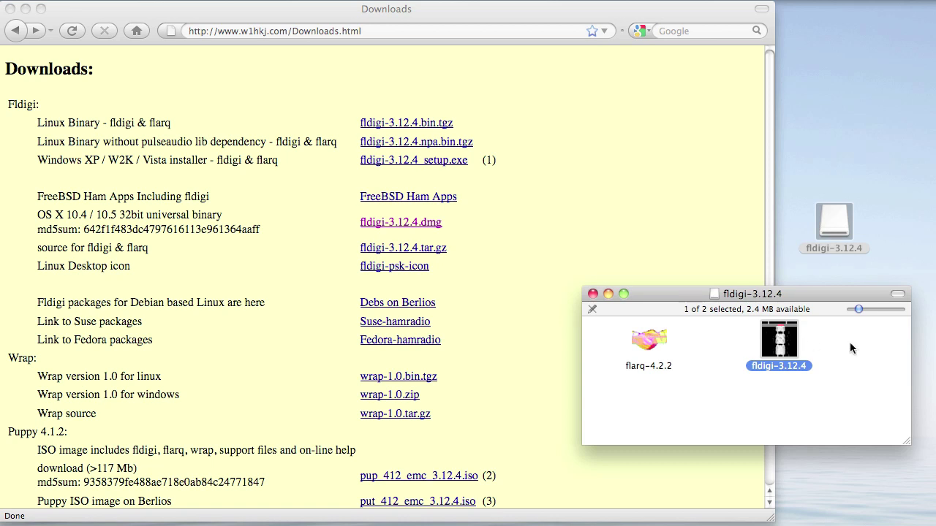
drag(790, 348, 788, 349)
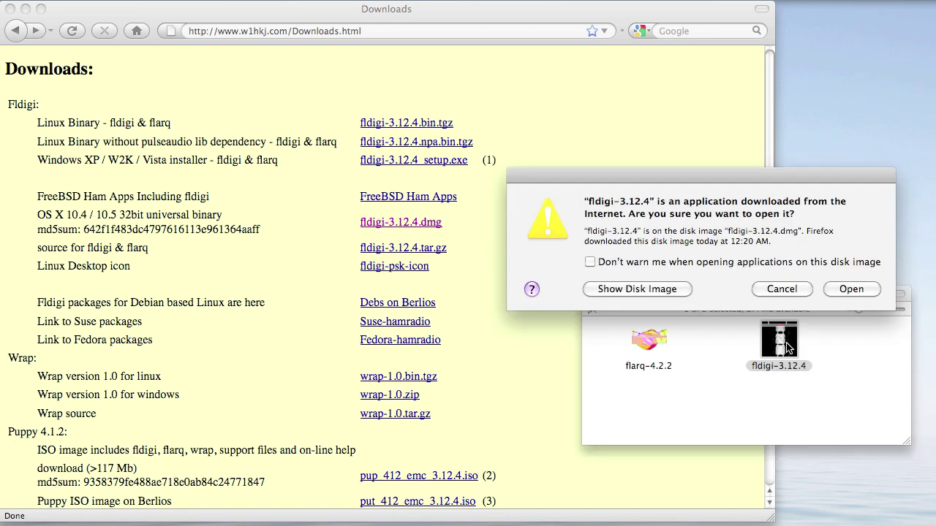
click(839, 289)
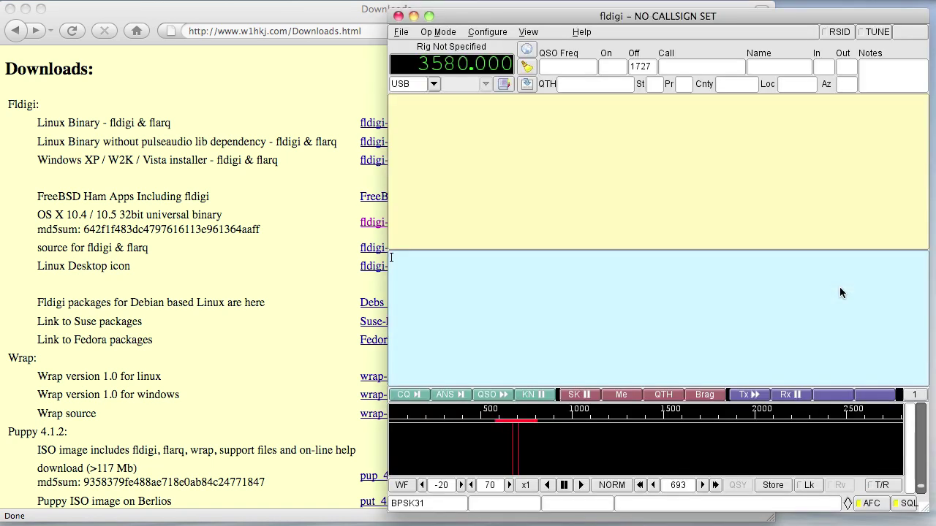
Set fldigi's Sound Card capture device to Built-in Microphone, then return to Firefox.
drag(816, 18, 823, 26)
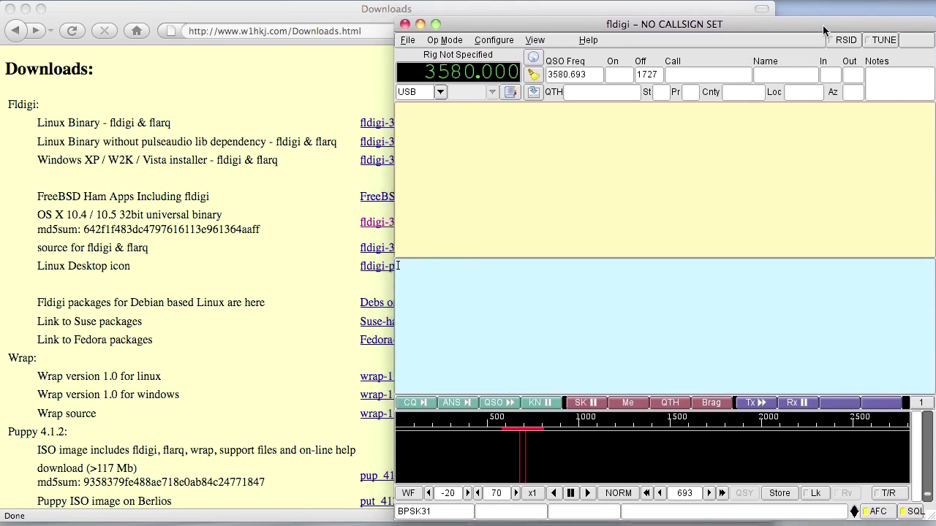
click(494, 41)
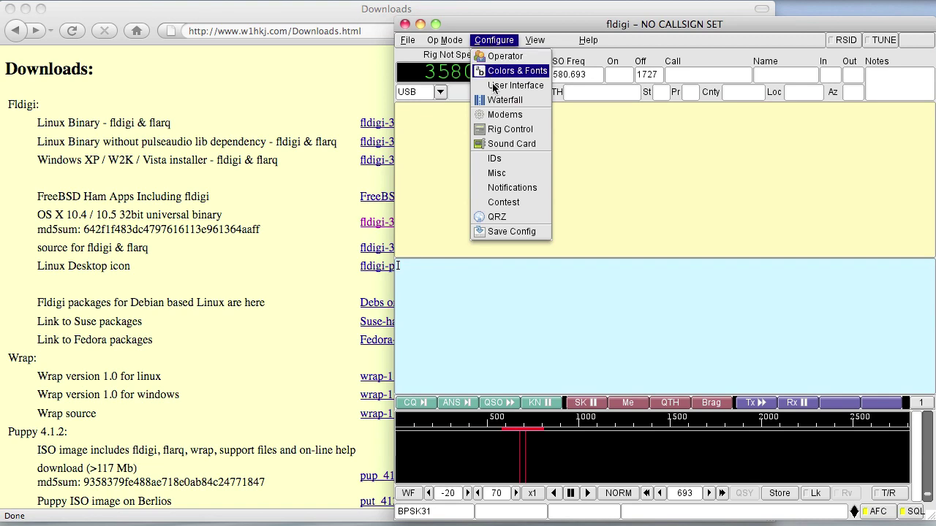
click(502, 144)
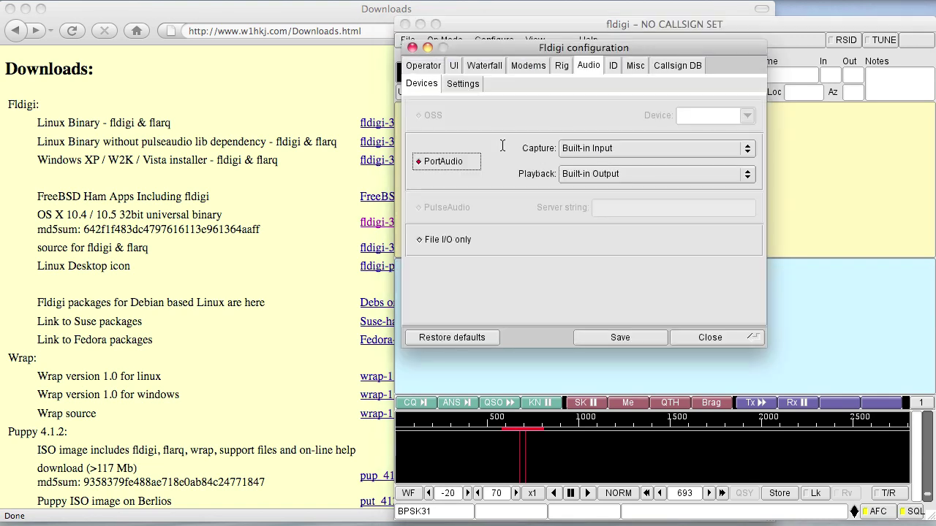
click(603, 148)
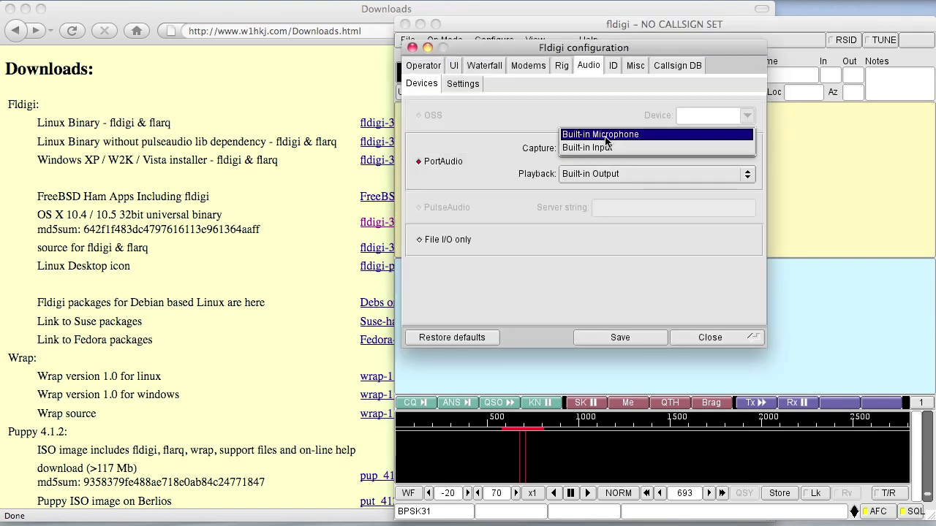
click(605, 138)
key(Tab)
key(Tab)
key(Tab)
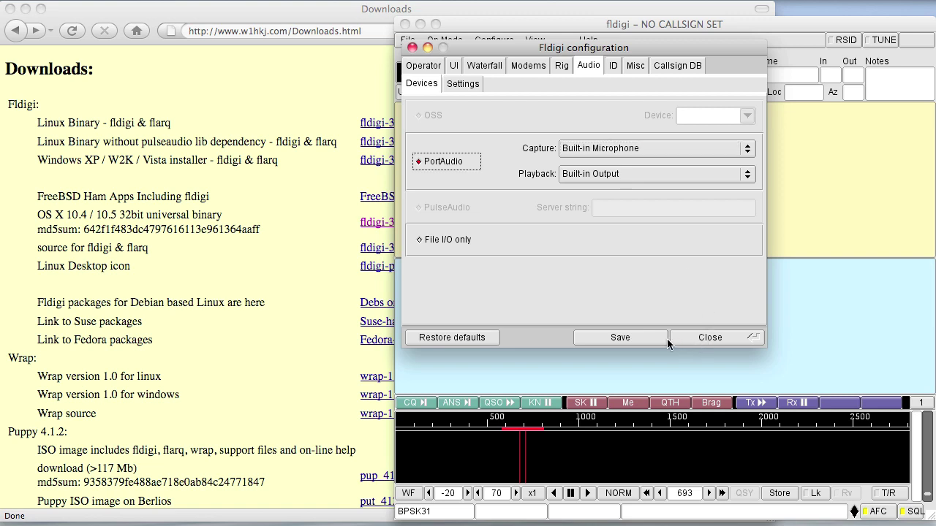
click(699, 338)
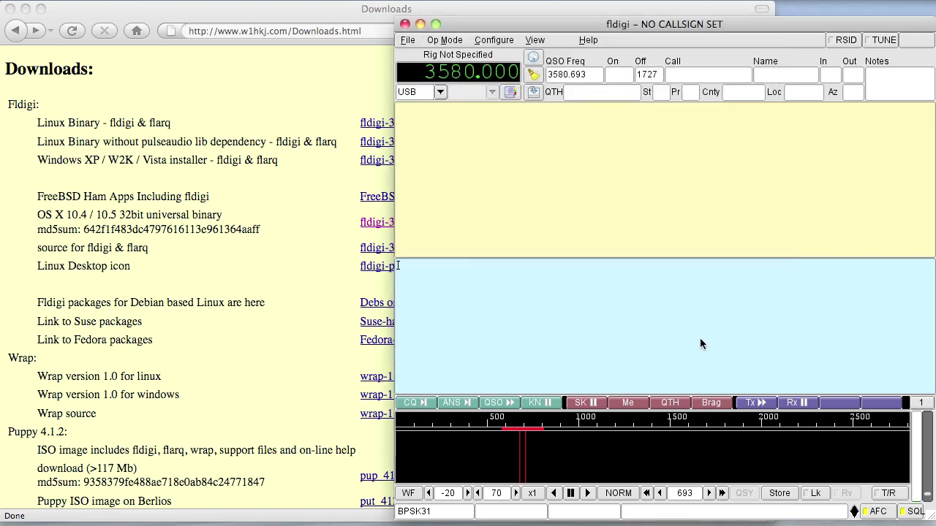
click(165, 10)
click(217, 32)
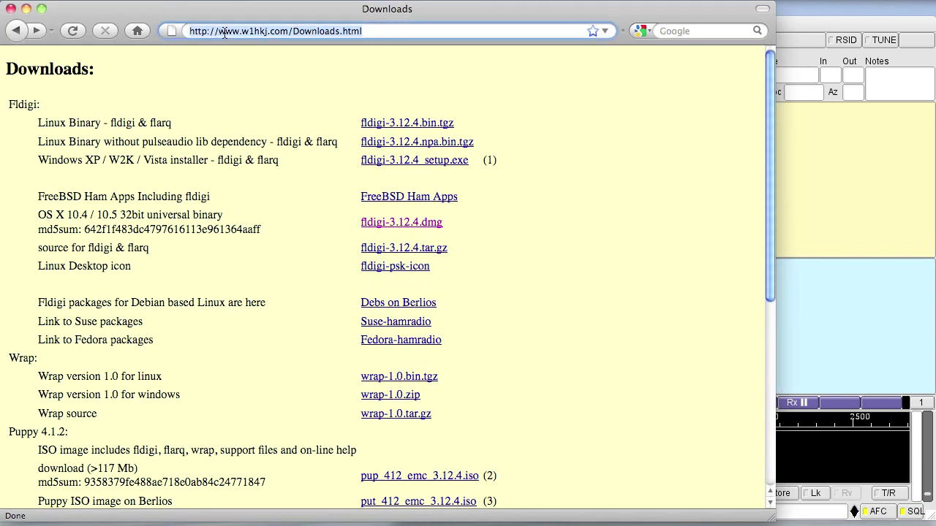
Load websdr.org and open the University of Twente WebSDR receiver.
text(websdr.o)
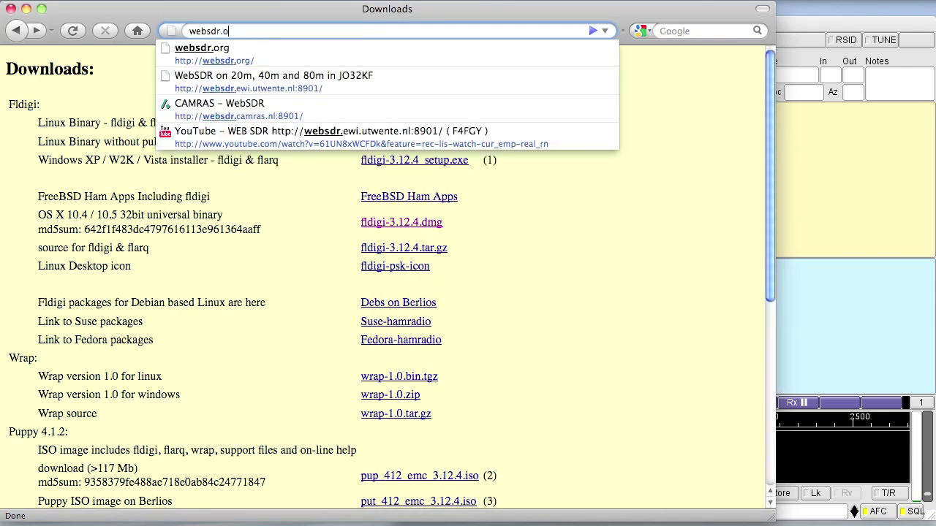
text(rg)
key(Return)
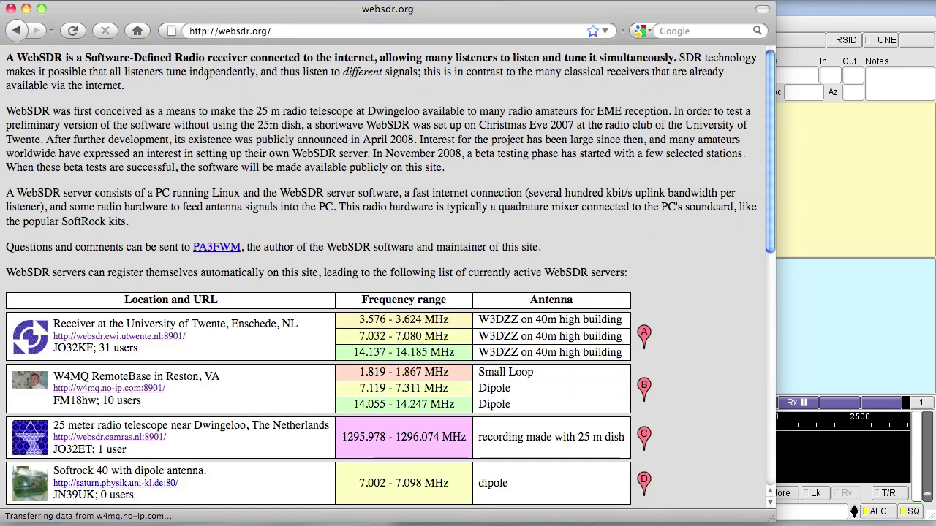
scroll(265, 204, down, 2)
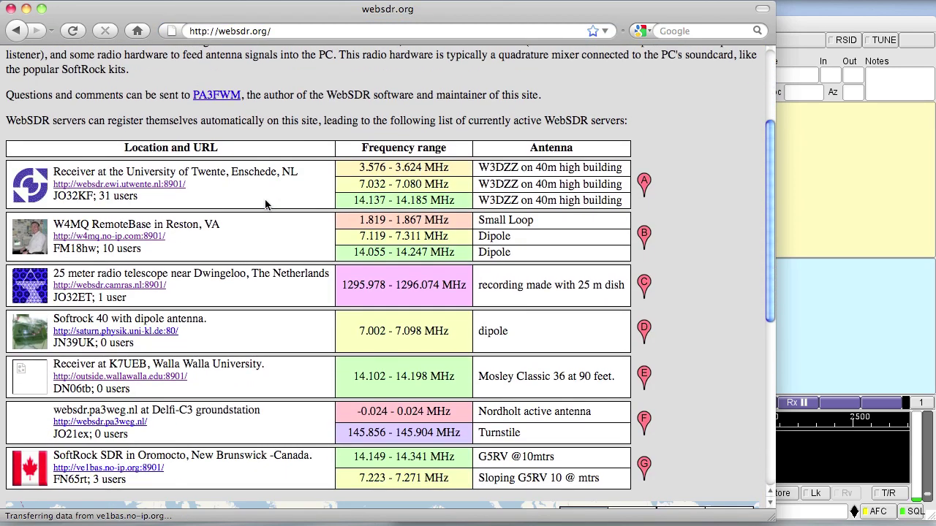
click(144, 186)
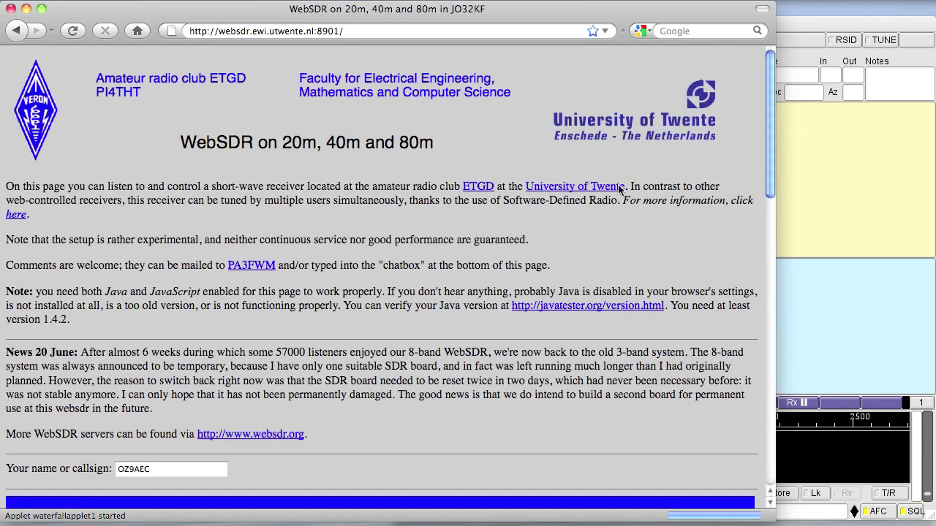
Tune the Twente WebSDR to 7038.26 kHz on 40m and switch back to fldigi.
drag(769, 125, 760, 217)
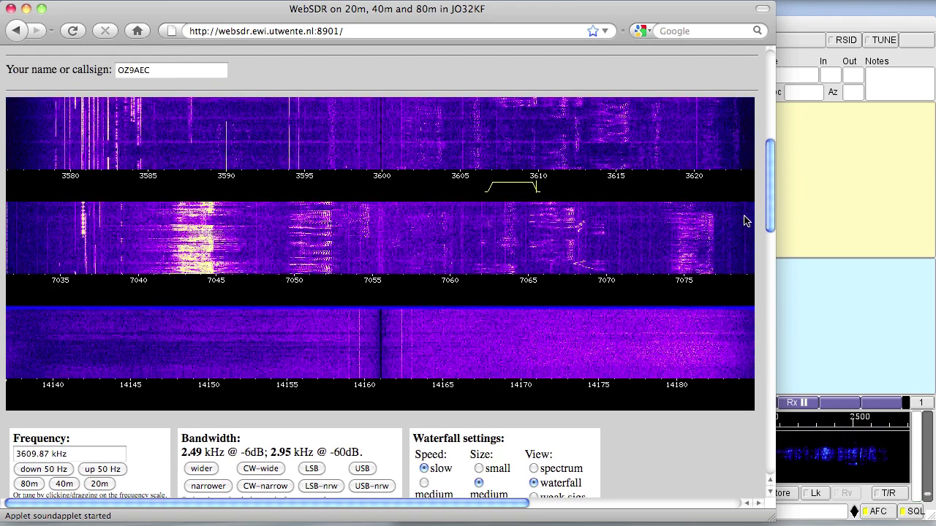
click(215, 289)
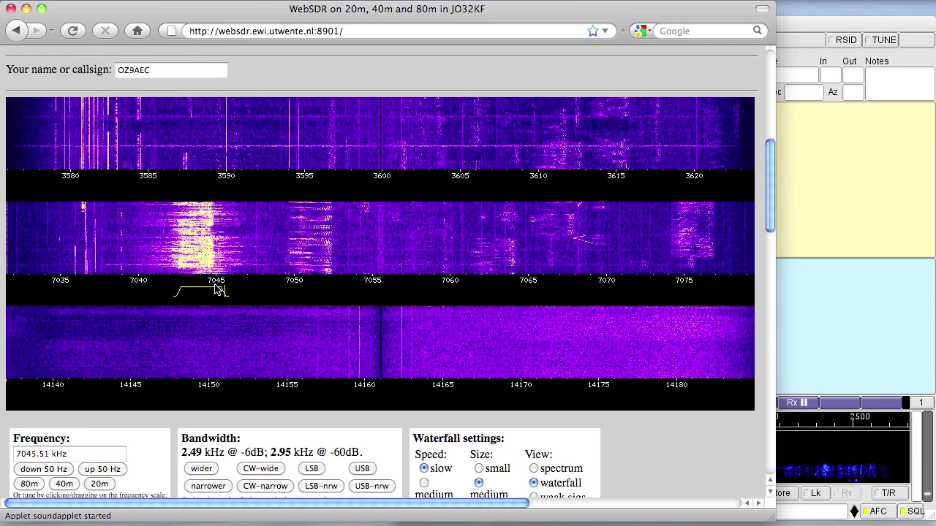
click(111, 292)
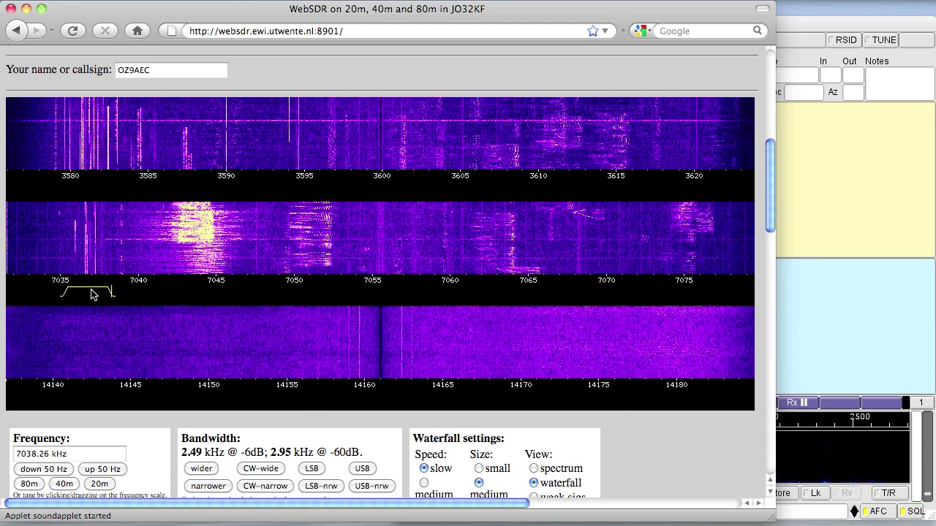
click(805, 25)
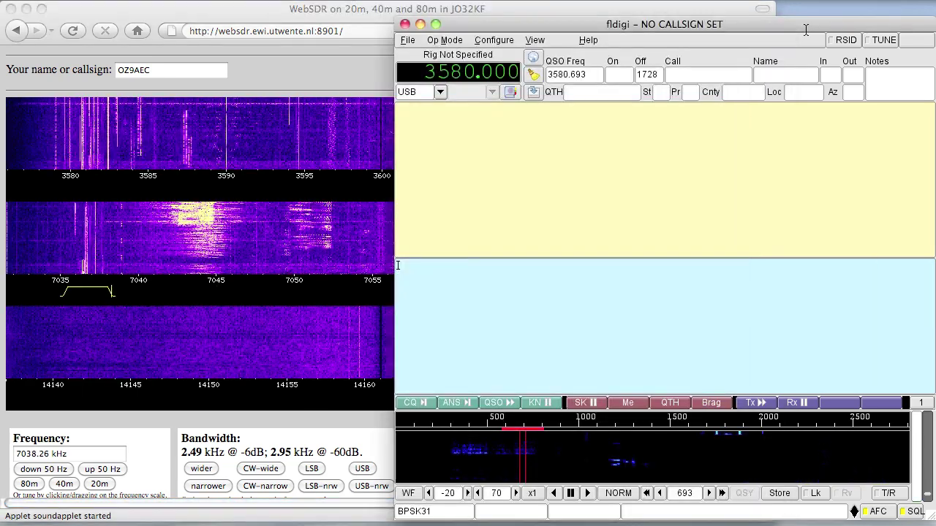
click(445, 40)
Switch fldigi to BPSK-31 and tune to the waterfall signal at about 2166 Hz.
mouse_move(461, 87)
mouse_move(475, 136)
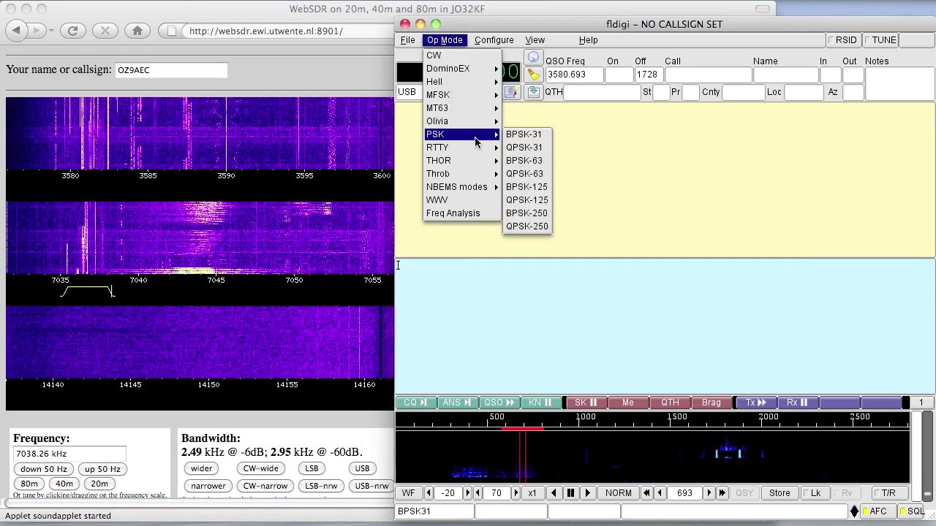
click(524, 135)
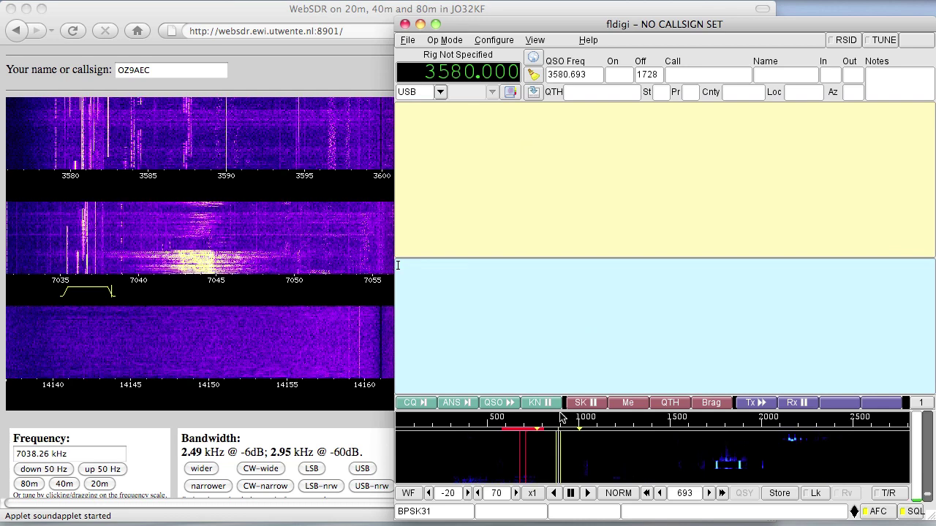
drag(618, 446, 794, 459)
click(794, 460)
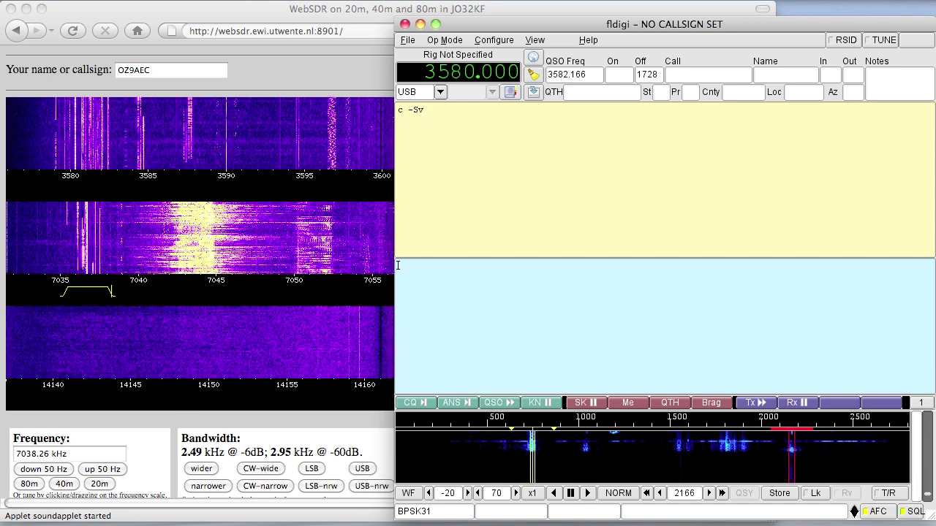
Tune successively to PSK signals at 747, 1921, 1824, 572 and finally 1201 Hz.
click(528, 468)
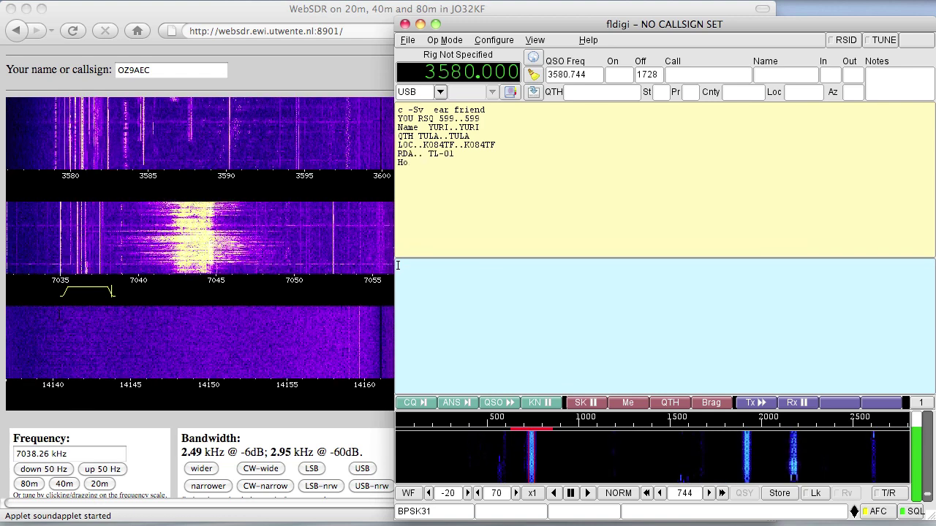
click(747, 457)
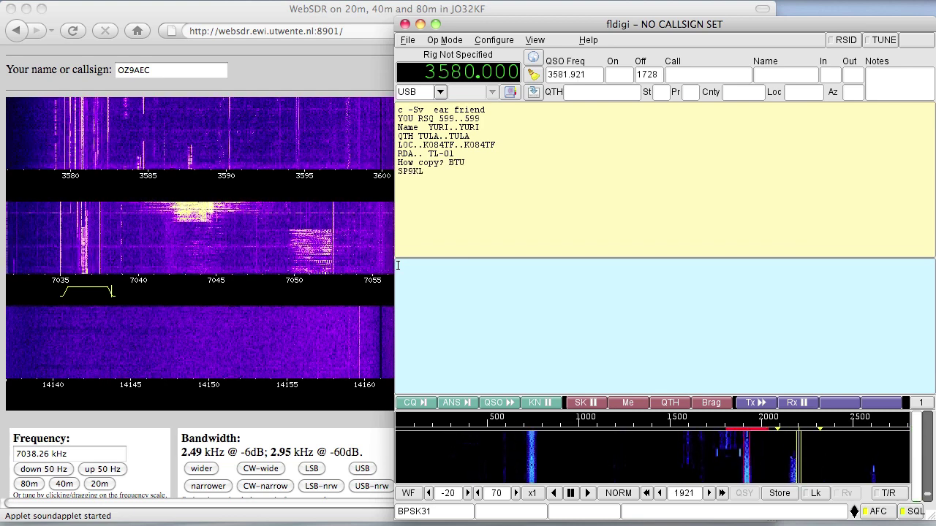
click(728, 457)
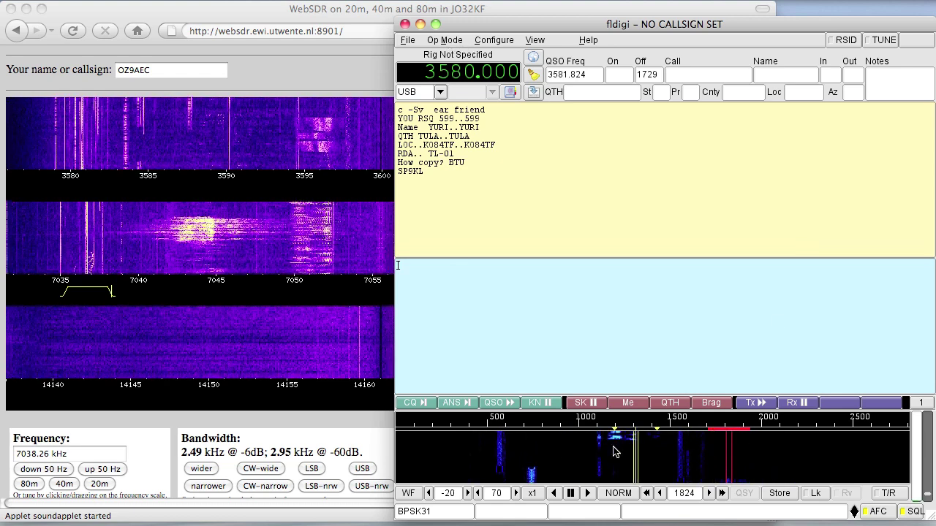
click(502, 454)
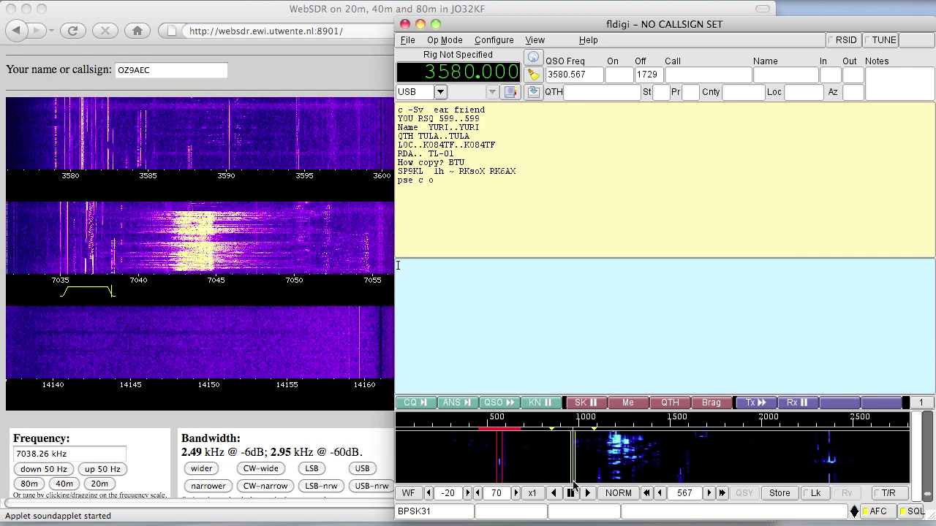
click(622, 476)
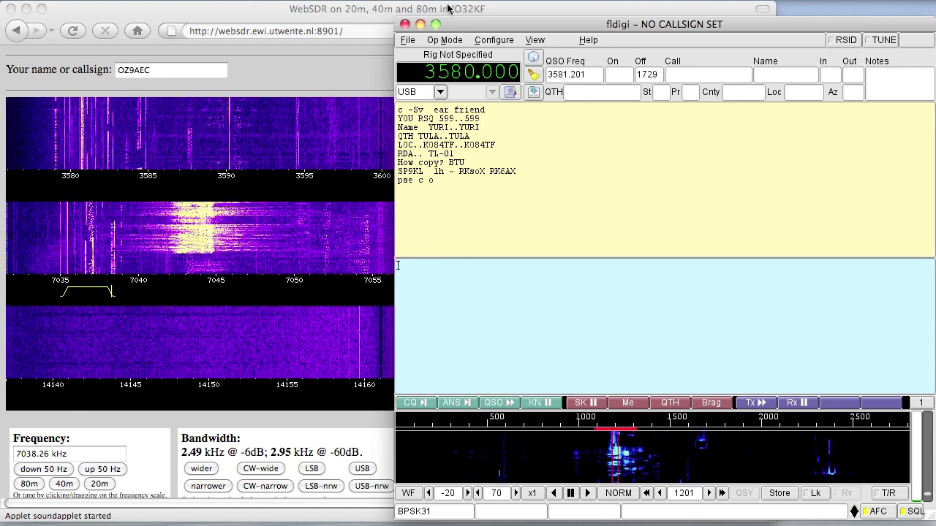
Switch fldigi's operating mode to Olivia 8/250.
click(447, 42)
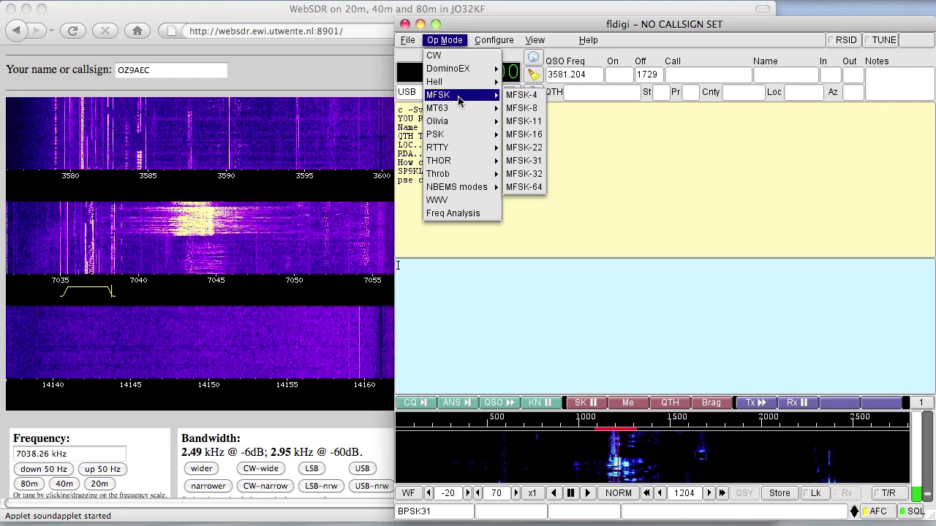
mouse_move(479, 122)
click(532, 123)
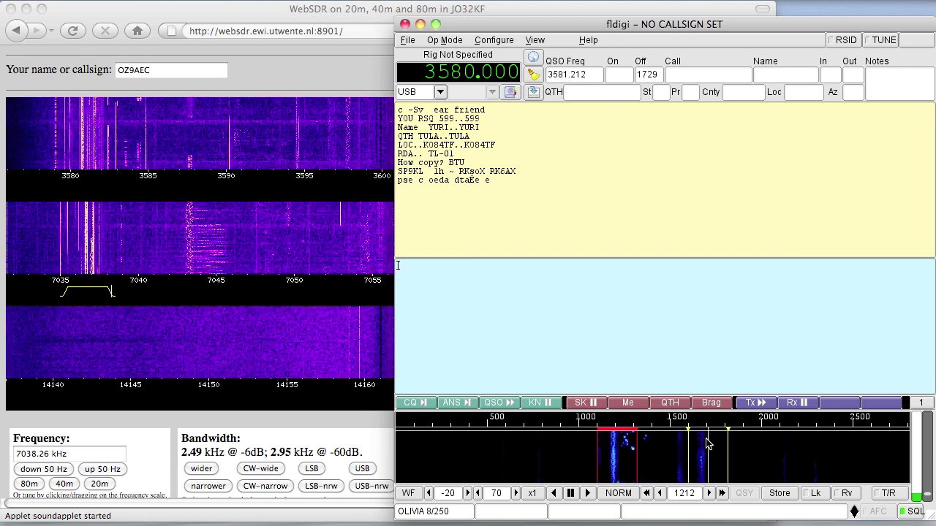
Switch the operating mode back to PSK BPSK-31.
click(447, 41)
mouse_move(459, 136)
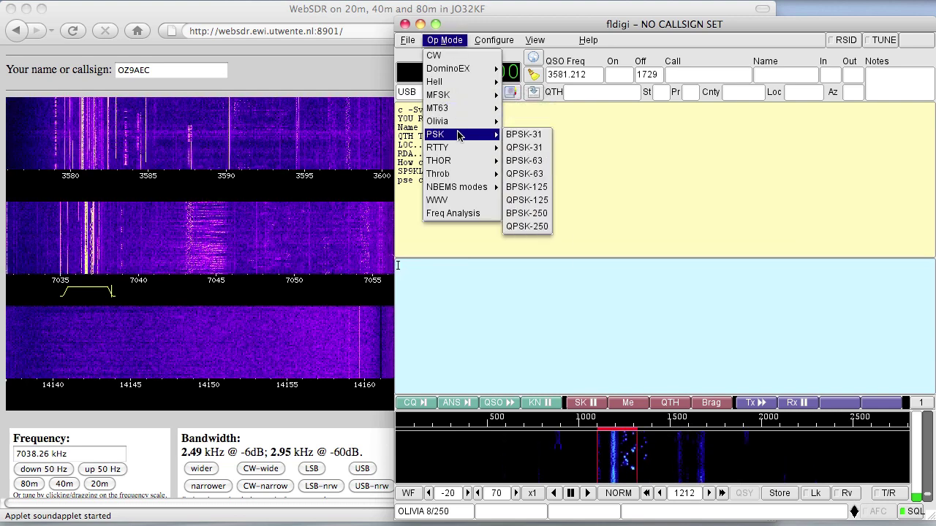
click(532, 136)
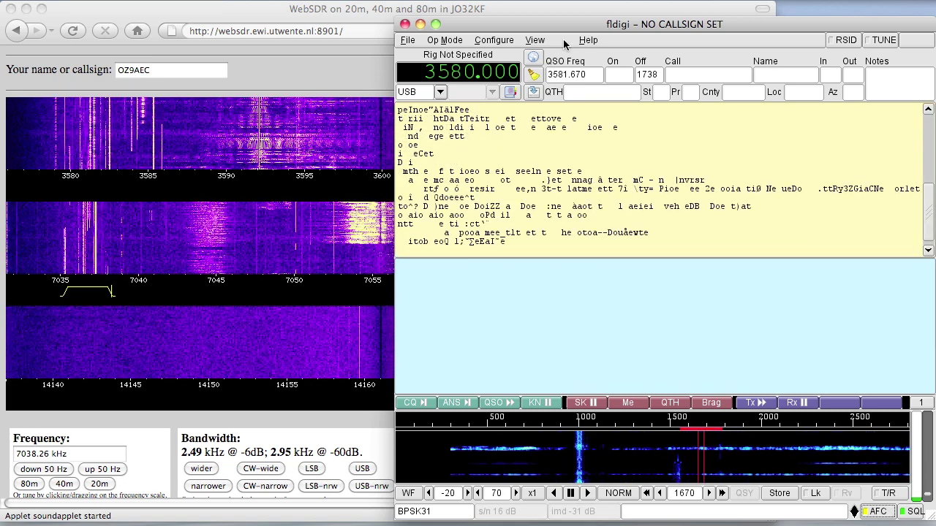
Open the PSK Browser window from the View menu, then bring the WebSDR page forward.
click(535, 40)
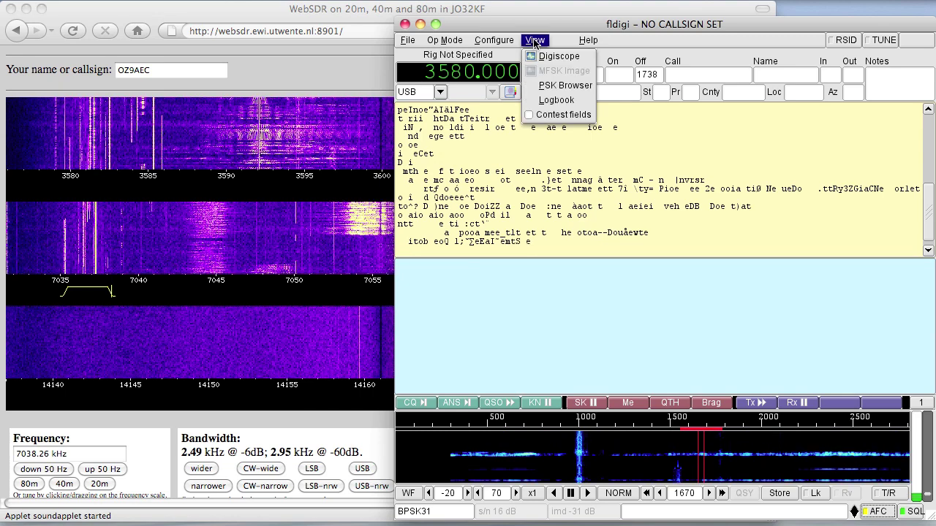
click(577, 85)
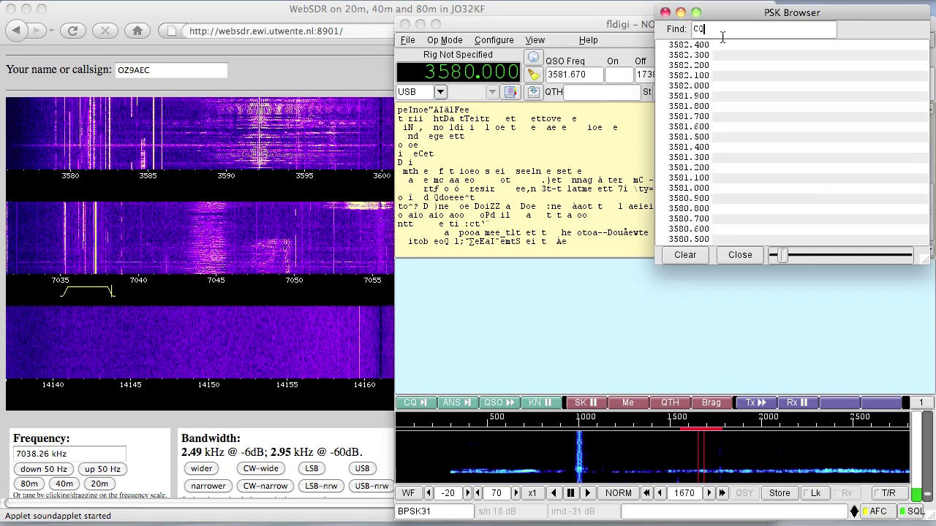
click(228, 15)
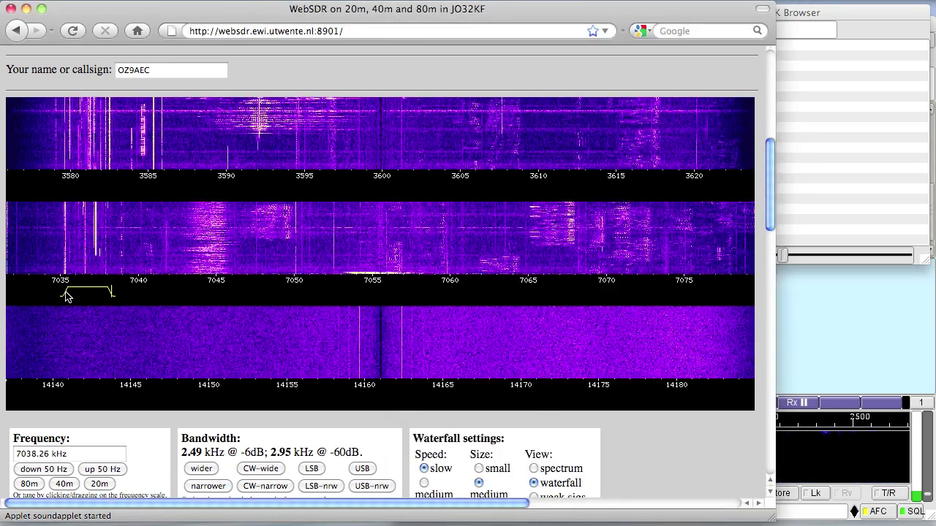
Widen the WebSDR passband to 3.62 kHz at 7038.64 kHz, then bring the PSK Browser and fldigi main window forward.
drag(66, 296, 57, 295)
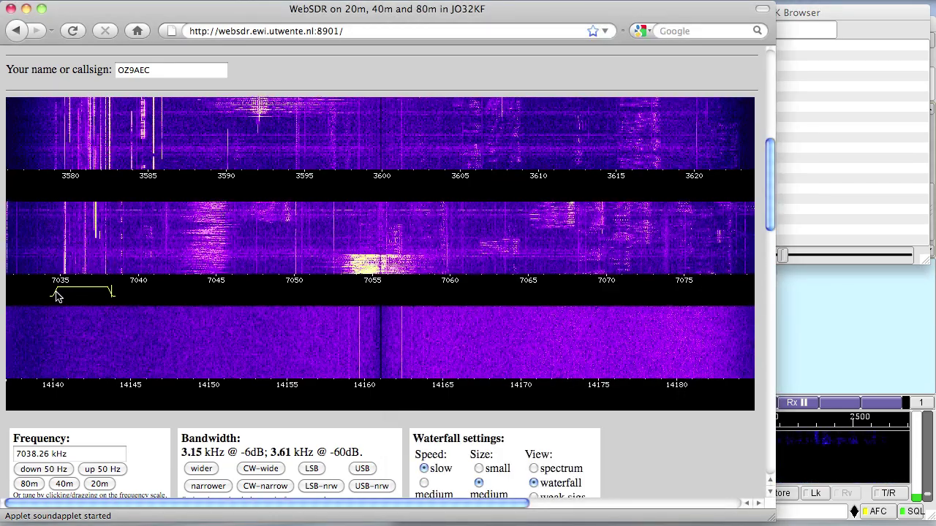
click(118, 294)
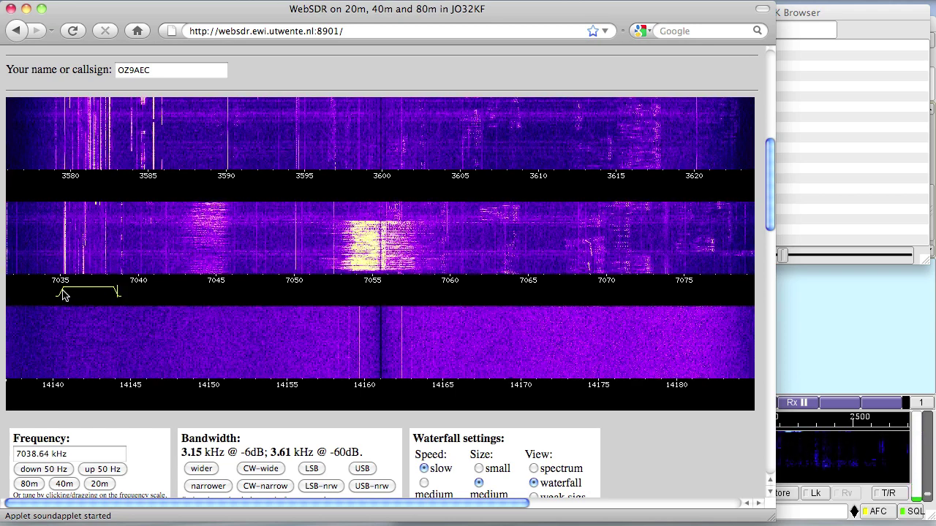
drag(63, 293, 50, 292)
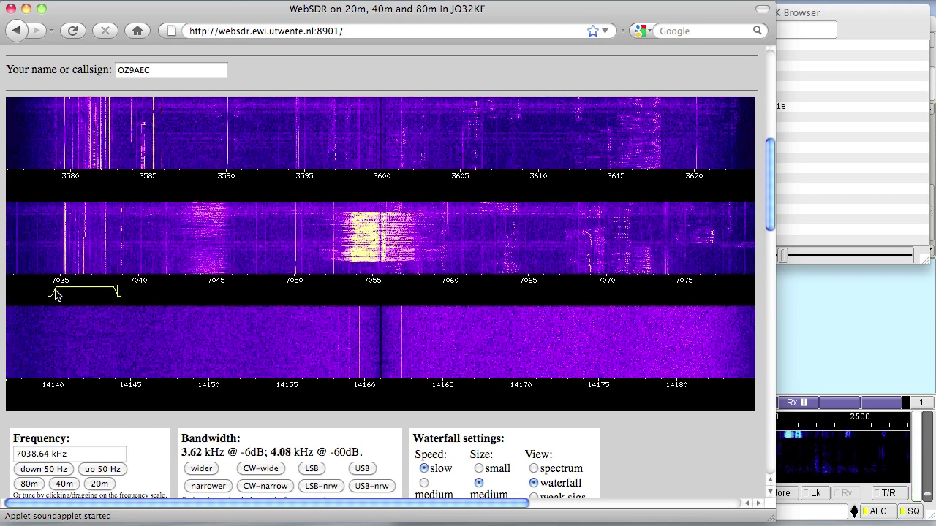
click(844, 11)
click(875, 292)
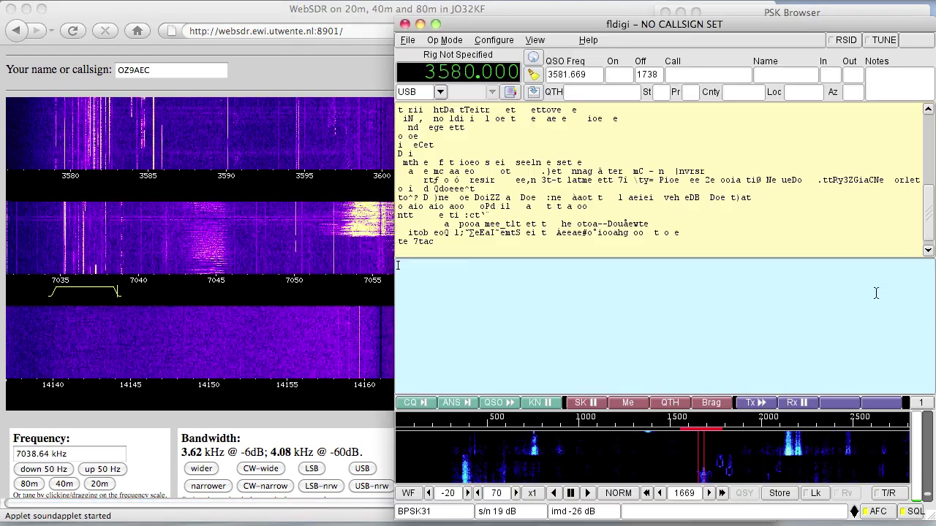
Raise the PSK Browser, move it left and down, then back up to the top right.
click(849, 15)
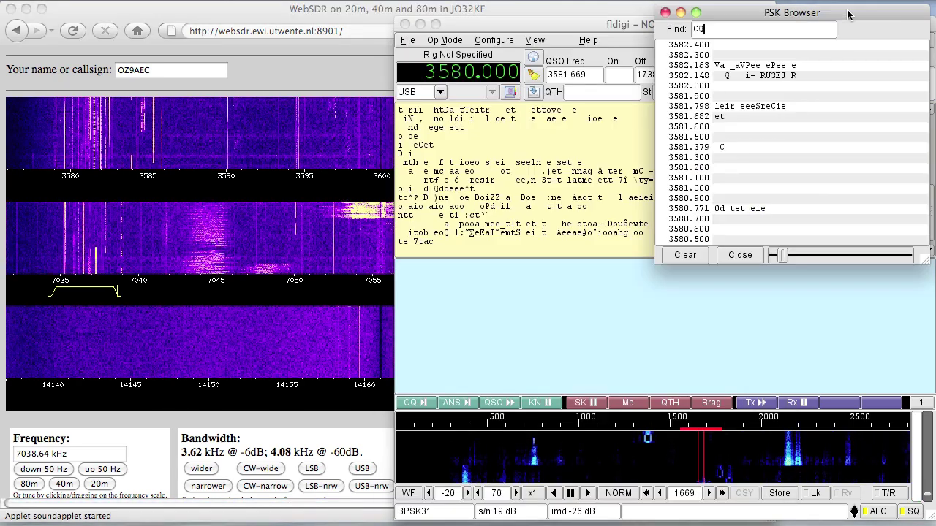
drag(849, 14, 721, 24)
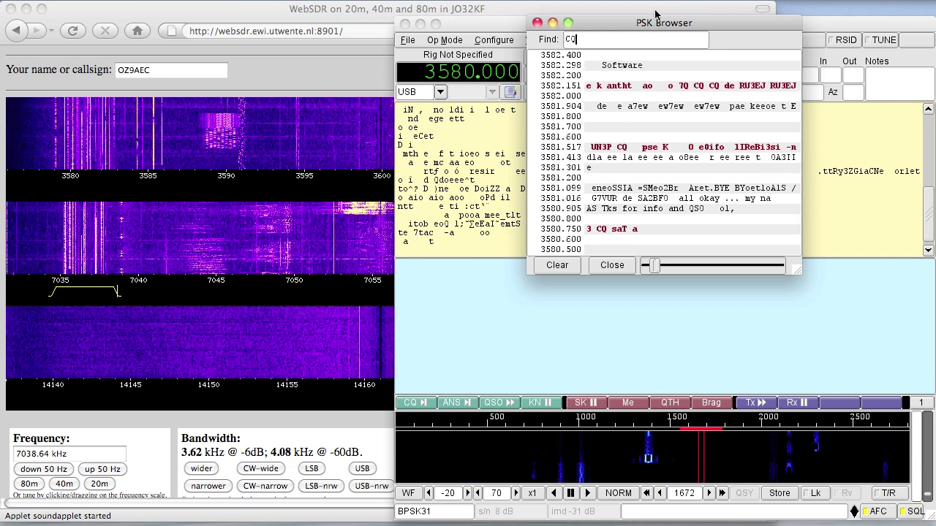
drag(661, 27, 783, 13)
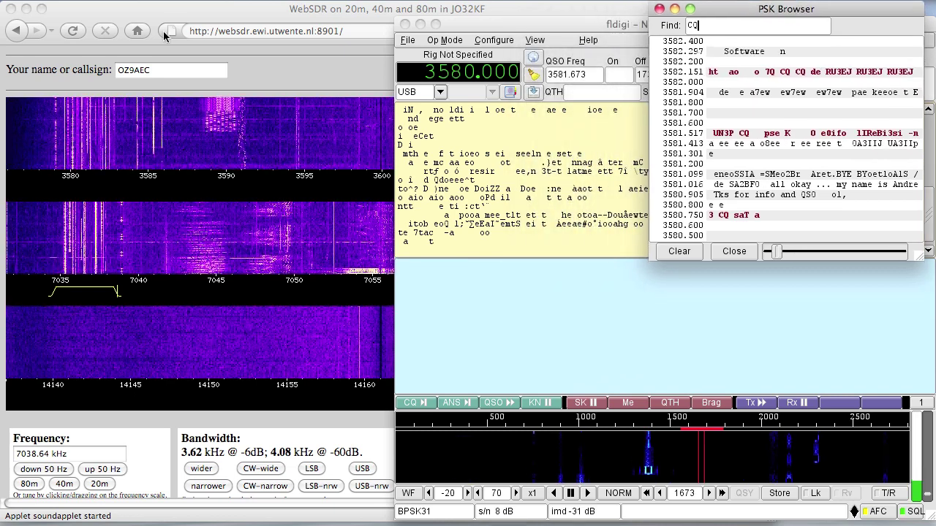
Retune WebSDR to 3582.99 kHz on 80m, then bring the PSK Browser and fldigi main window forward.
click(42, 8)
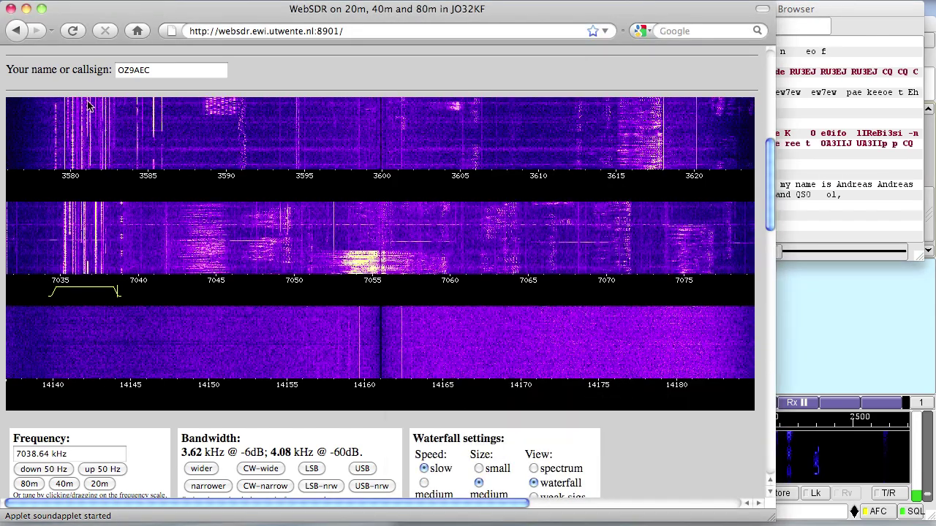
click(114, 179)
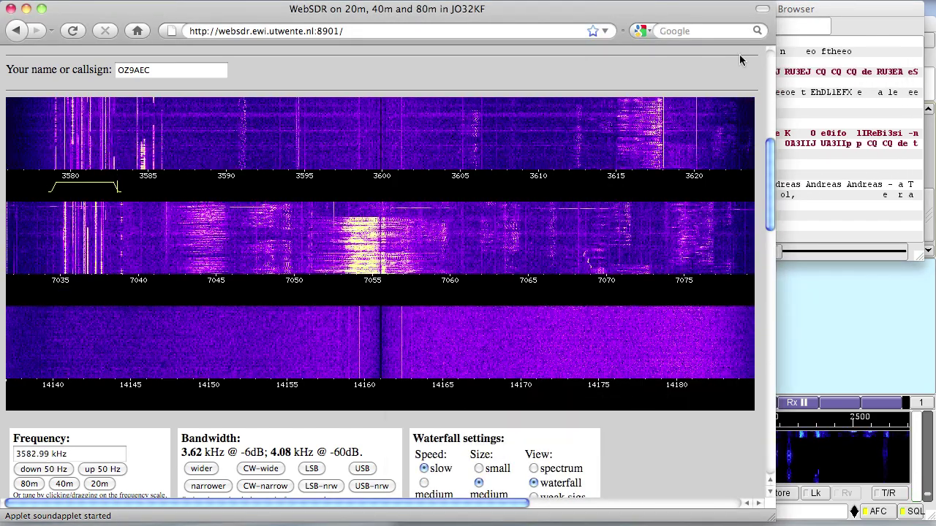
click(819, 8)
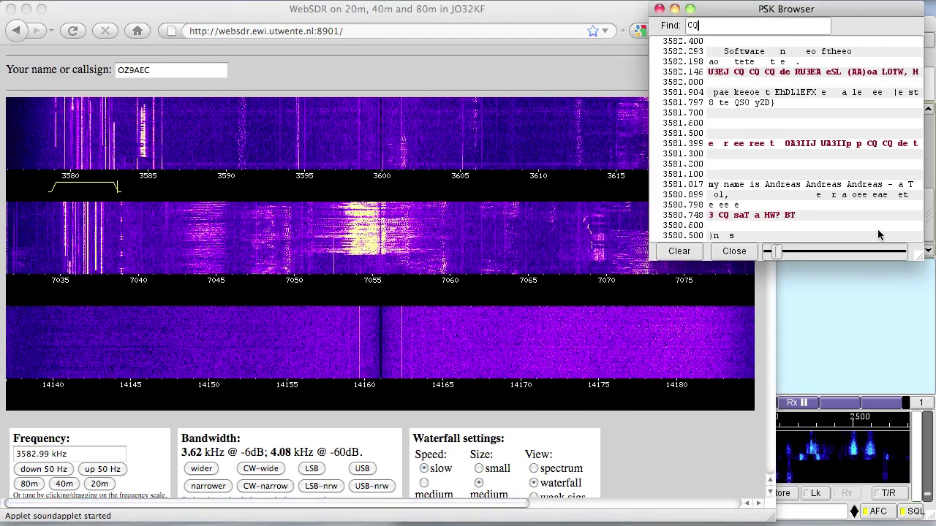
click(841, 307)
Raise the PSK Browser window back above fldigi's main window.
click(852, 12)
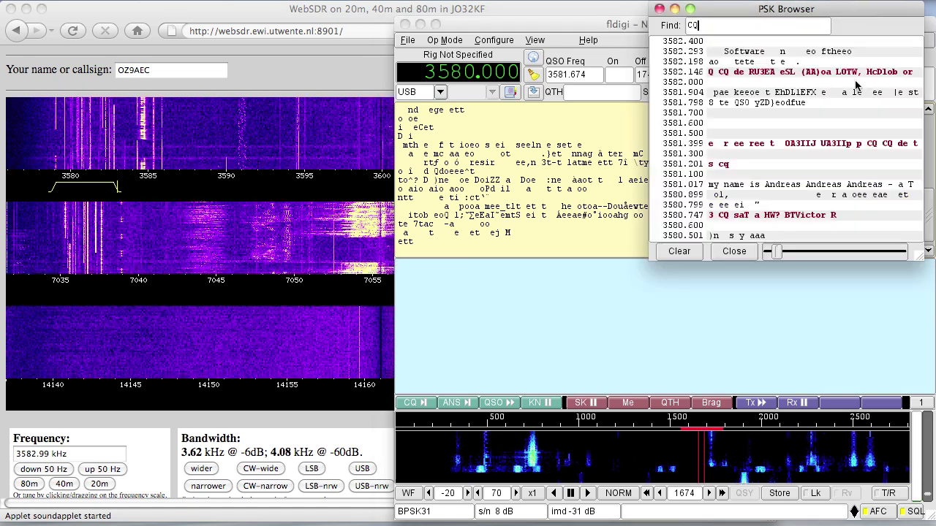